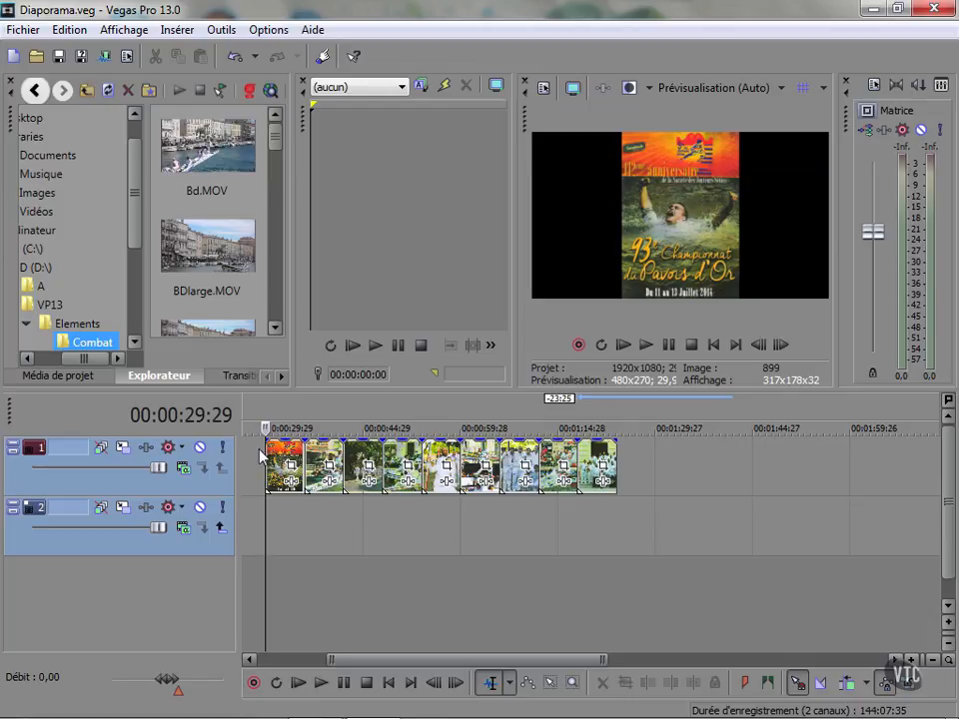
# - Display the available transitions and check which windows can be shown in the workspace
pyautogui.click(236, 378)
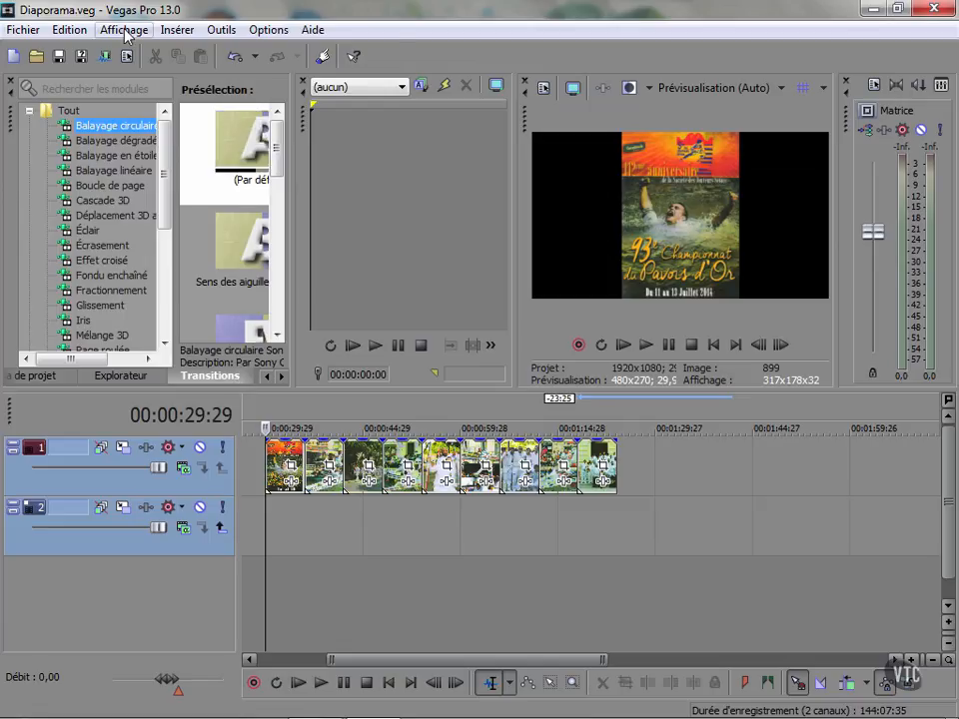
pyautogui.click(125, 30)
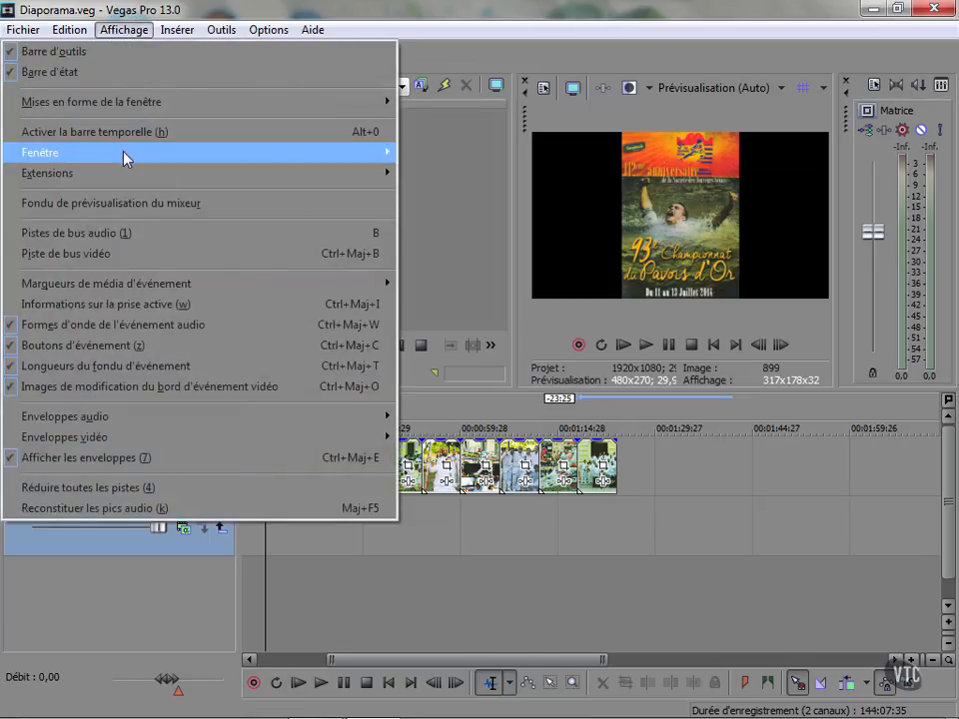
pyautogui.moveTo(127, 160)
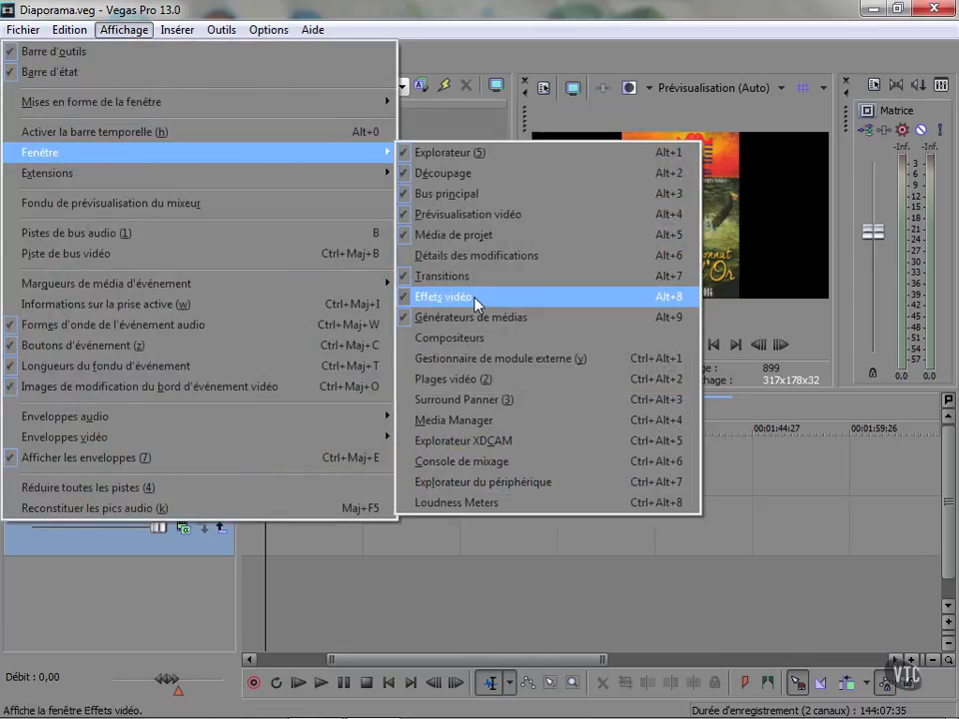
pyautogui.click(471, 573)
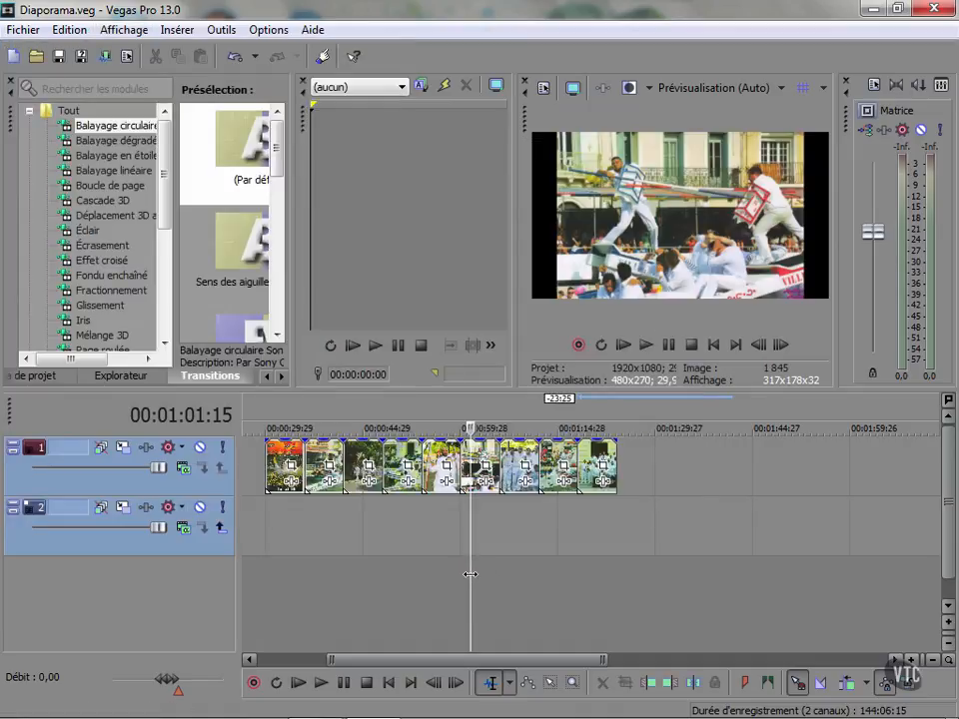
# - Show the presets of the Balayage circulaire transition and widen the transitions area so the full preset thumbnails fit
pyautogui.click(29, 111)
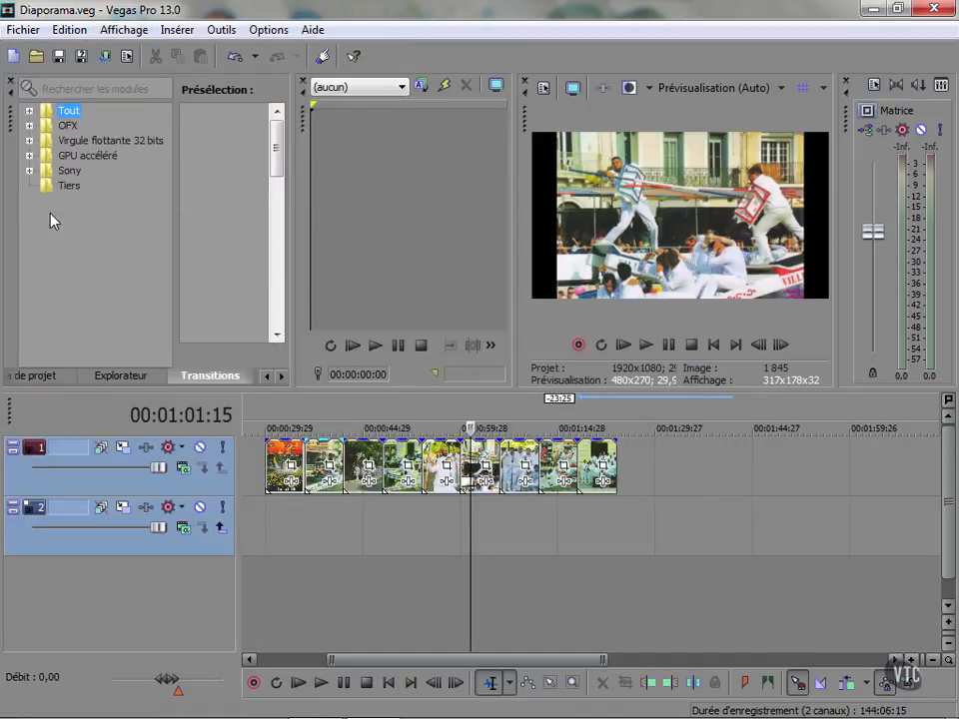
pyautogui.click(29, 111)
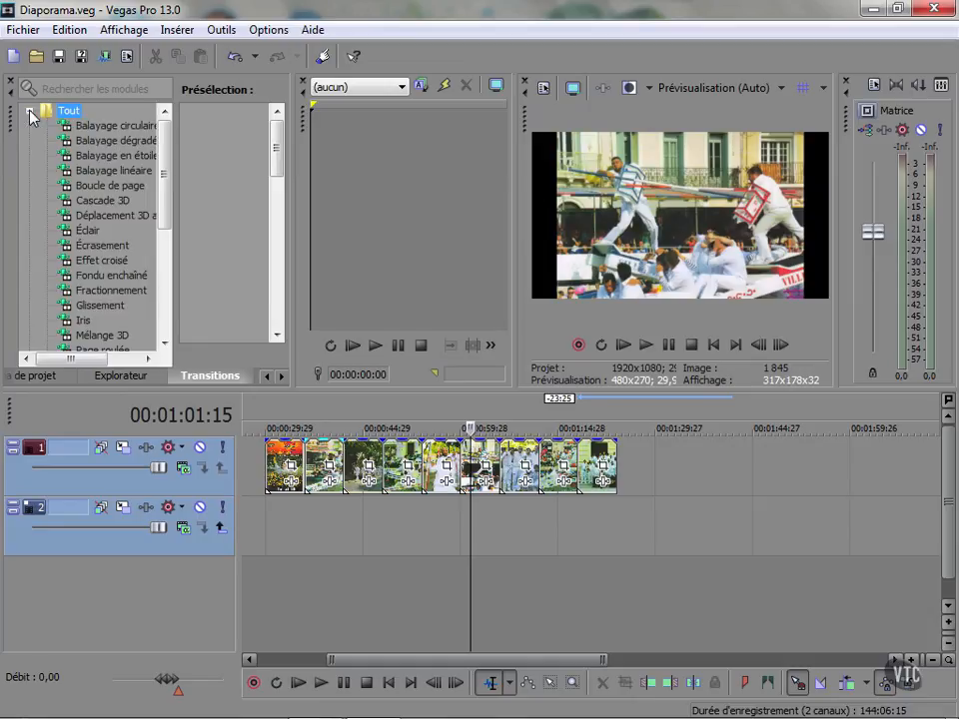
pyautogui.click(112, 126)
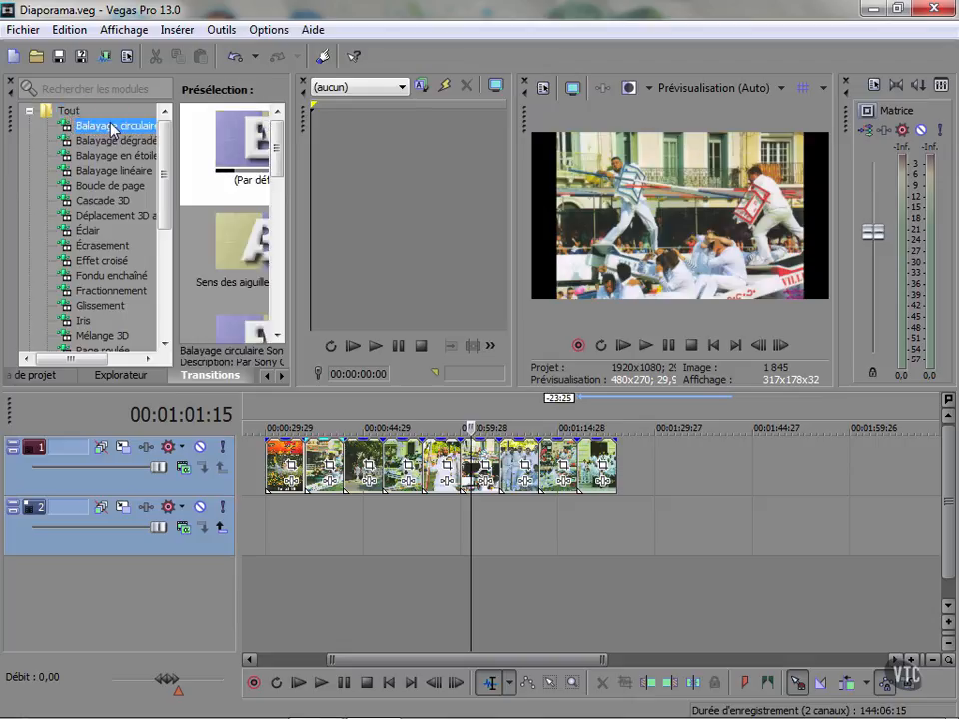
pyautogui.moveTo(291, 159); pyautogui.dragTo(375, 182)
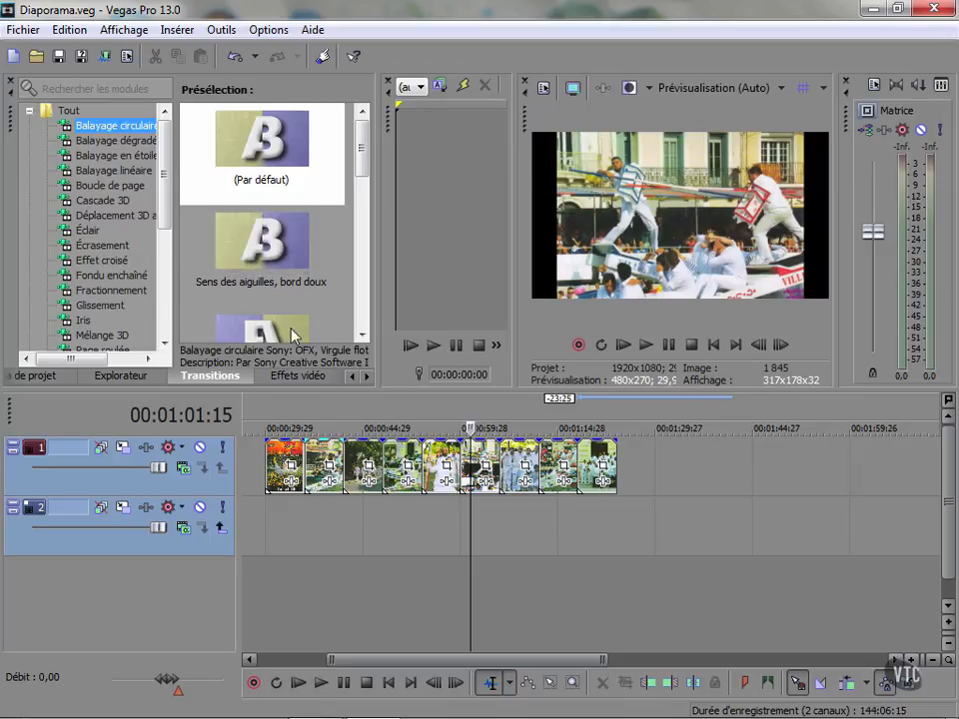
pyautogui.scroll(-8, 291, 334)
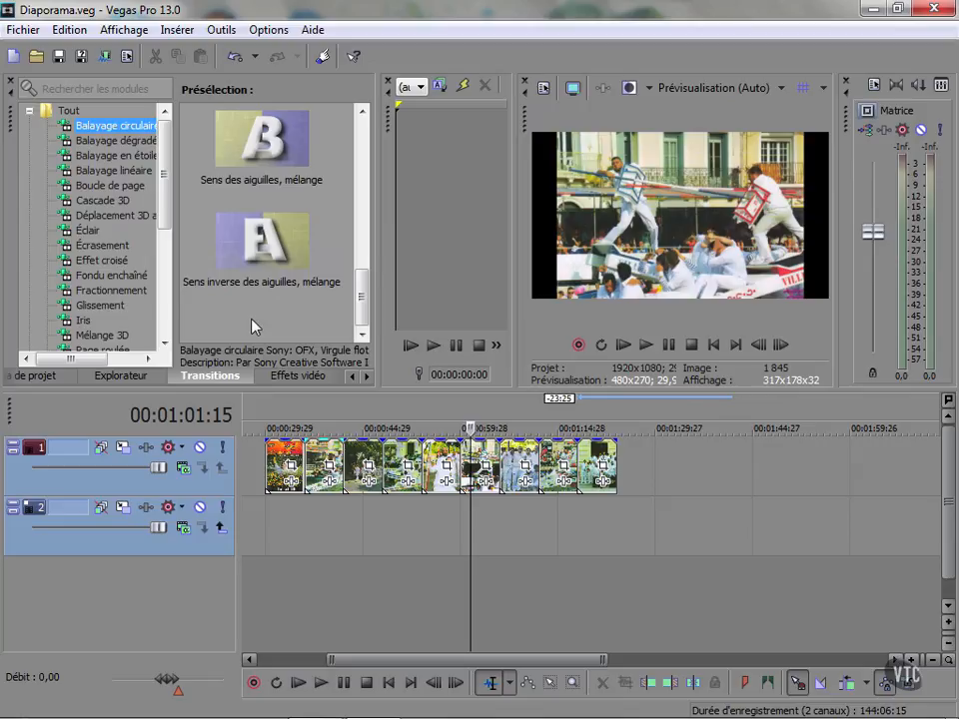
# - Apply the Balayage circulaire preset "Sens inverse des aiguilles, mélange" between the first and second photos and close its settings
pyautogui.click(270, 255)
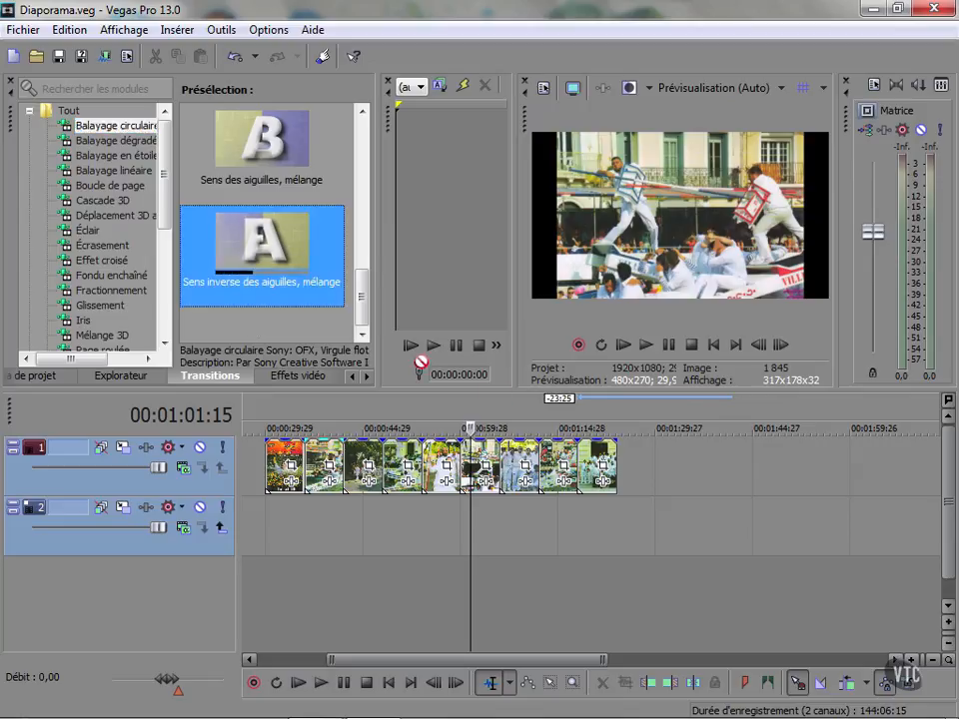
pyautogui.moveTo(273, 258); pyautogui.dragTo(283, 461)
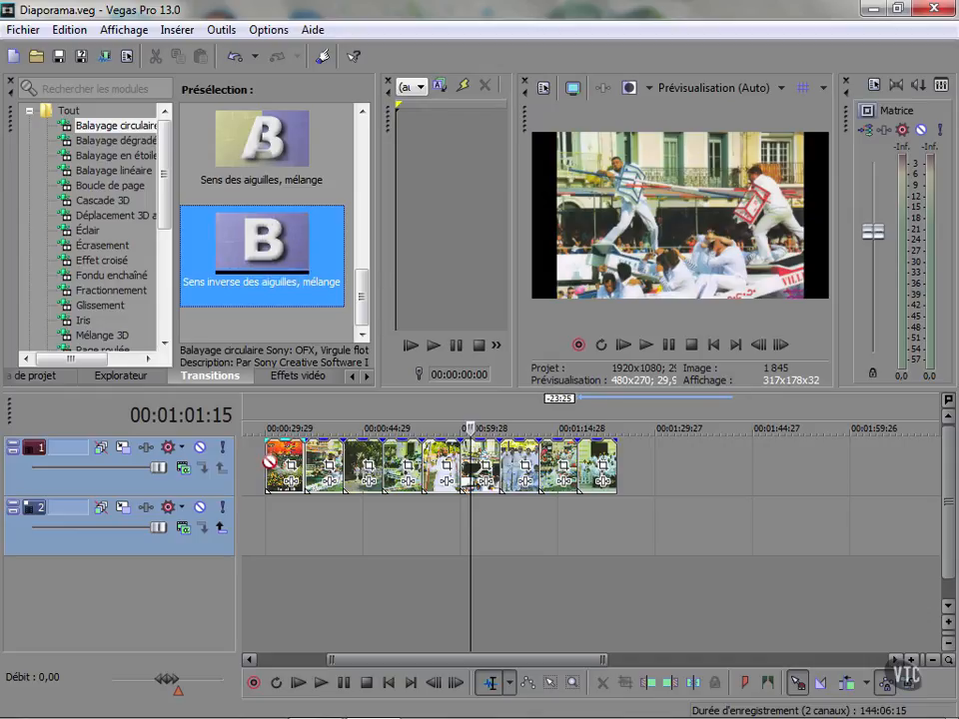
pyautogui.moveTo(274, 460); pyautogui.dragTo(305, 465)
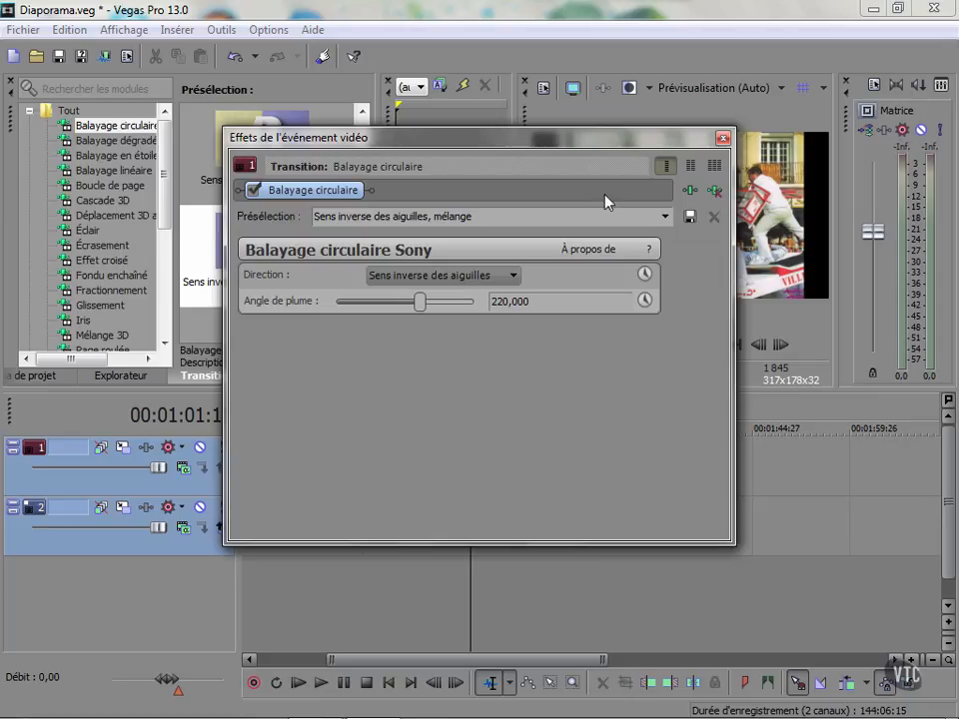
pyautogui.click(725, 138)
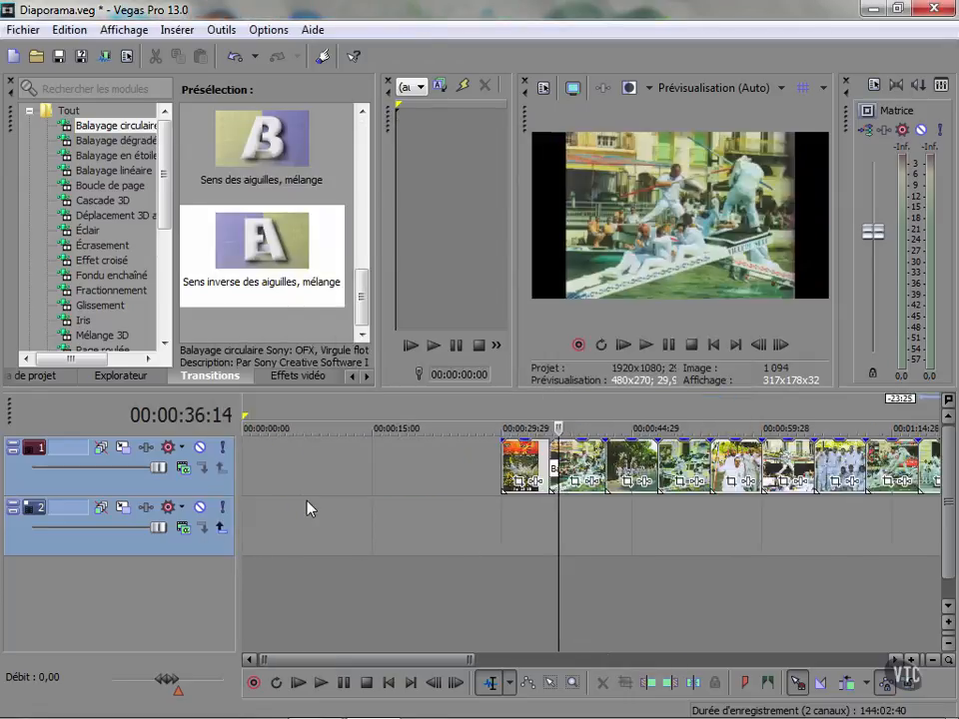
# - Review the settings of the transition between the first two photos and check the display option for event buttons
pyautogui.scroll(3, 310, 509)
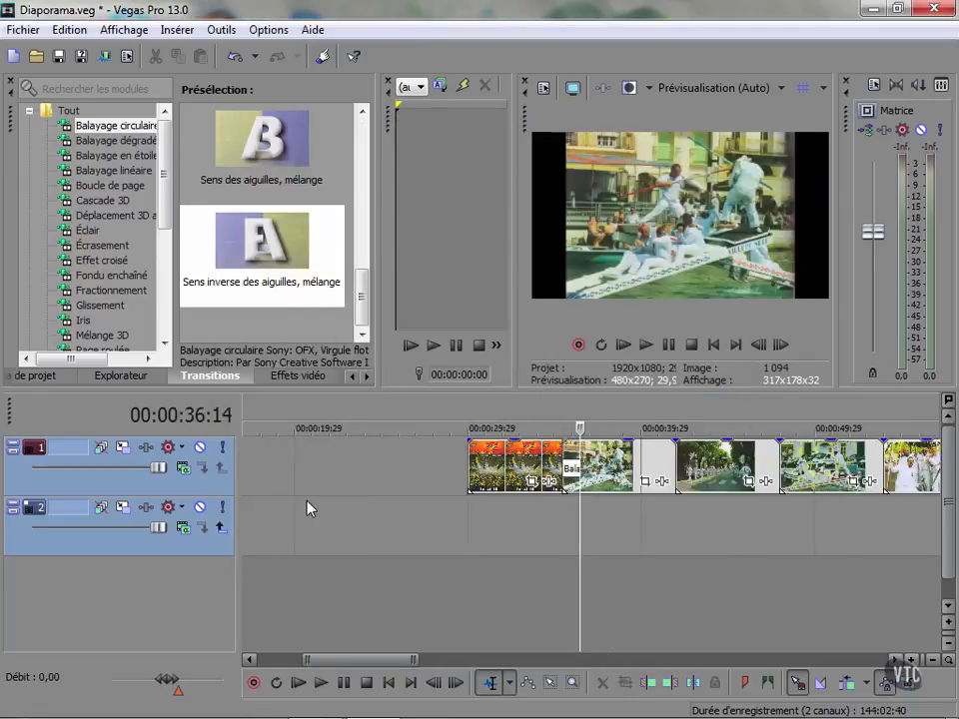
pyautogui.click(566, 468)
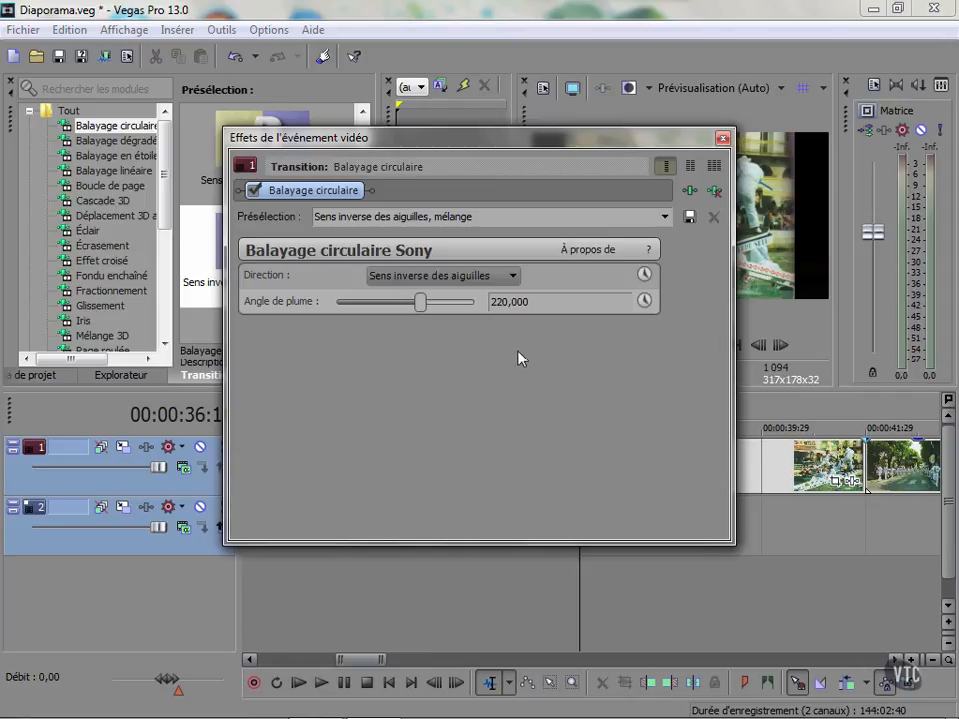
pyautogui.click(137, 31)
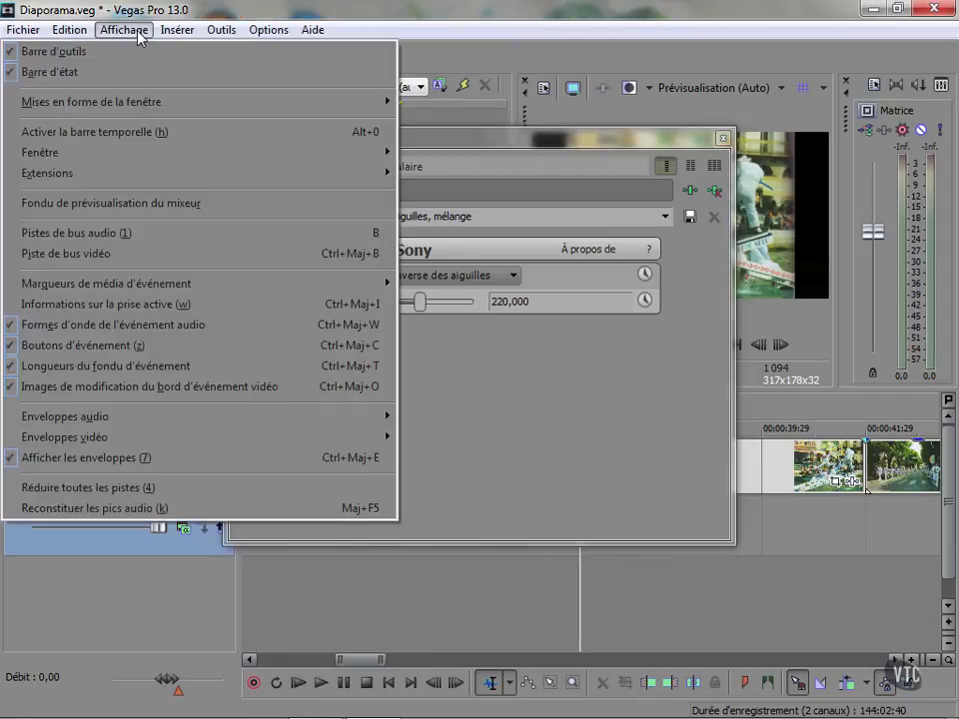
pyautogui.click(104, 347)
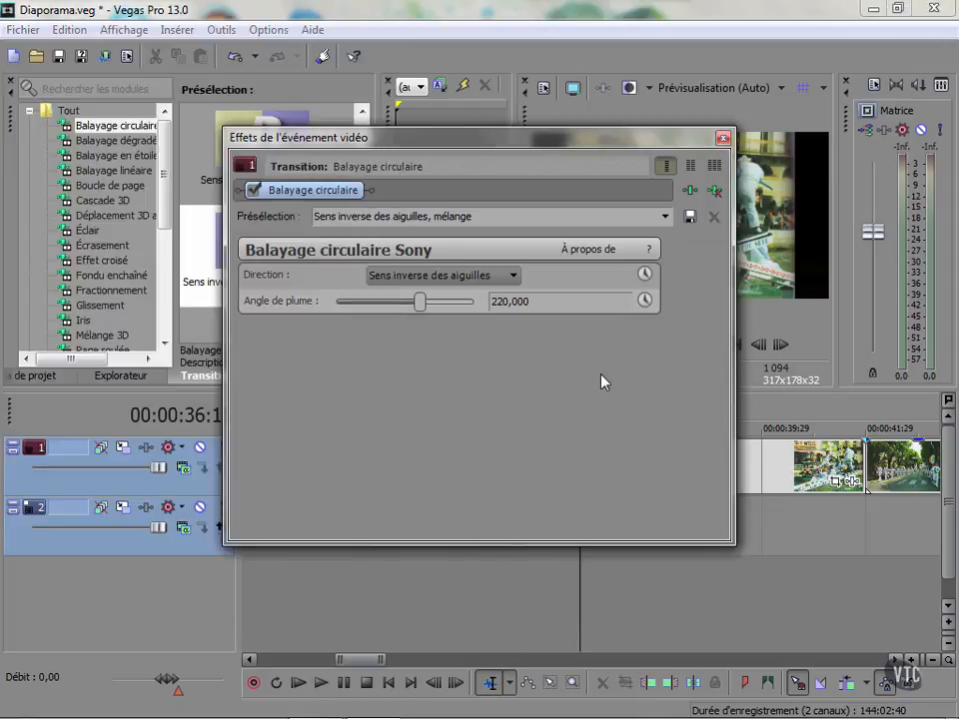
pyautogui.click(723, 138)
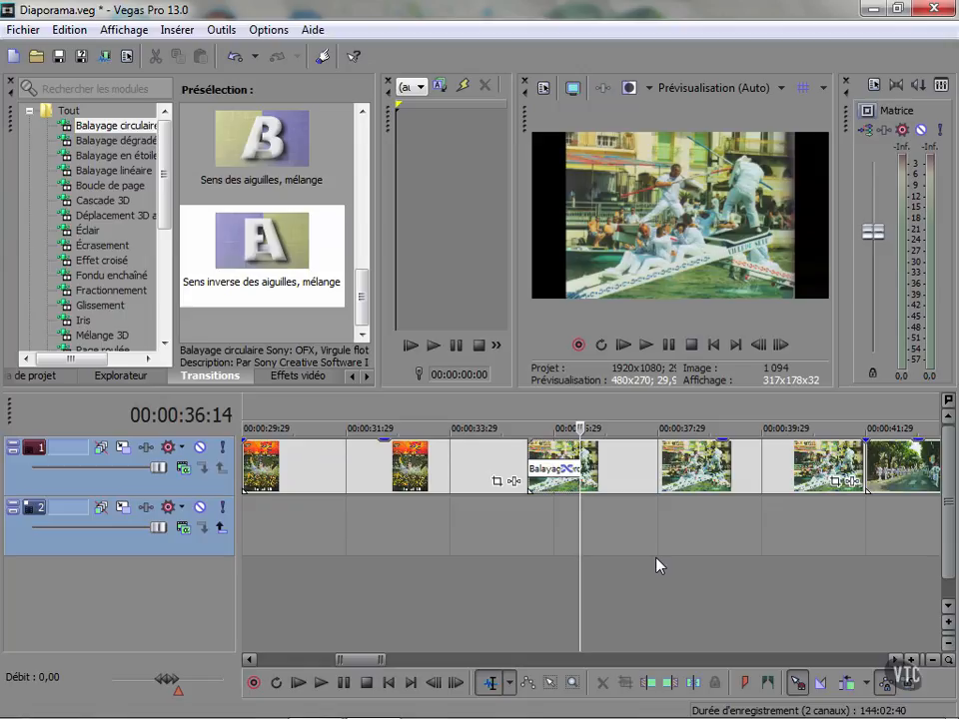
# - Apply the Balayage circulaire preset "Sens inverse des aiguilles, mélange" to all the slideshow photos at once
pyautogui.scroll(-3, 544, 527)
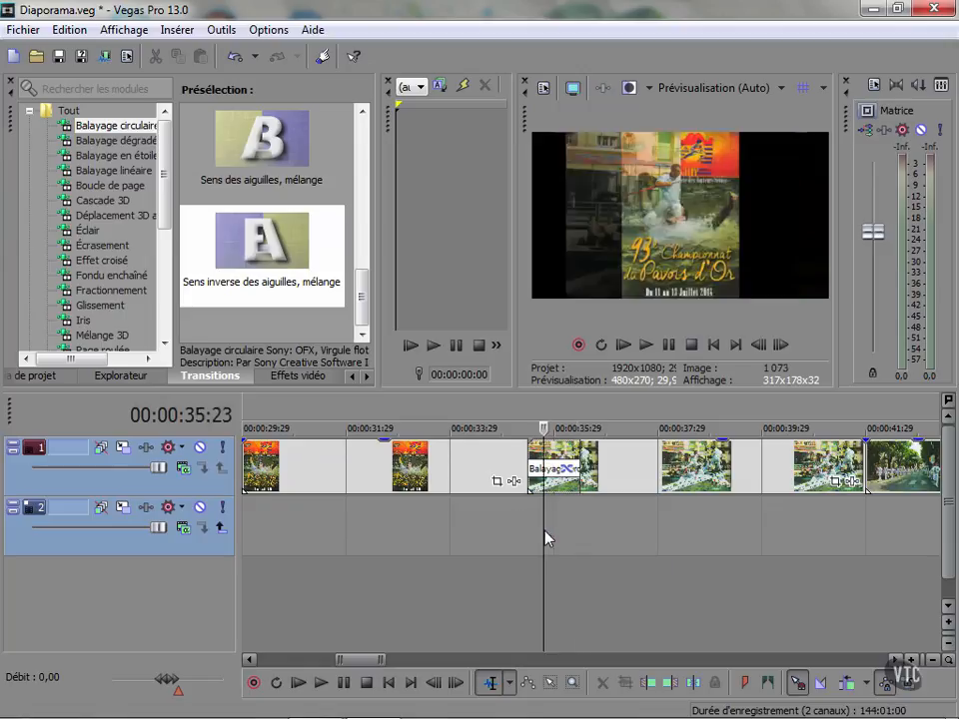
pyautogui.scroll(-5, 544, 538)
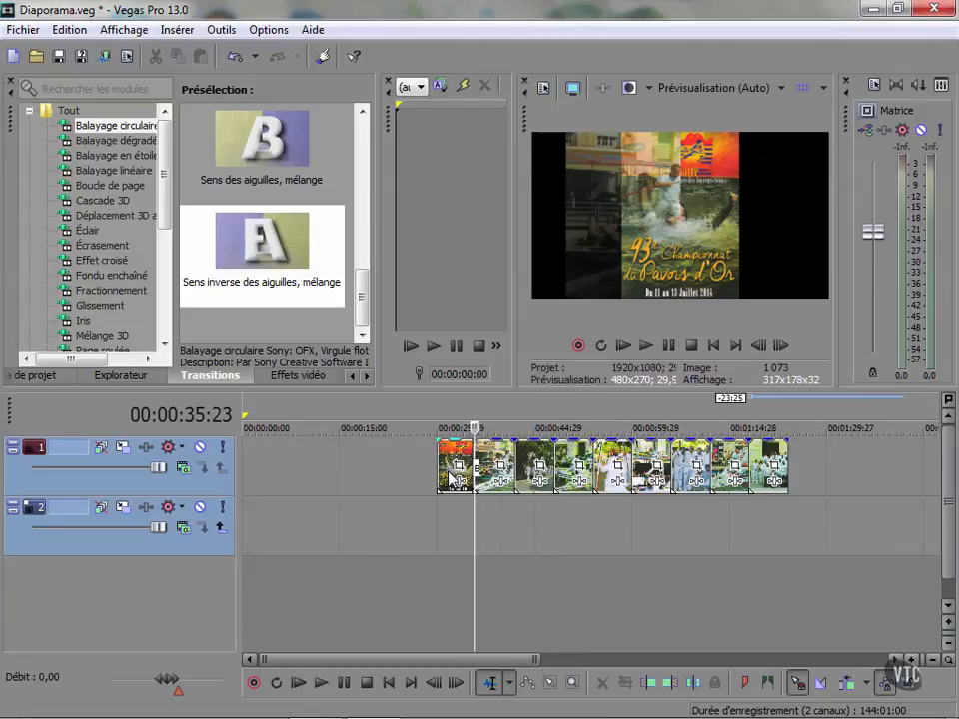
pyautogui.hotkey('ctrl', 'a')
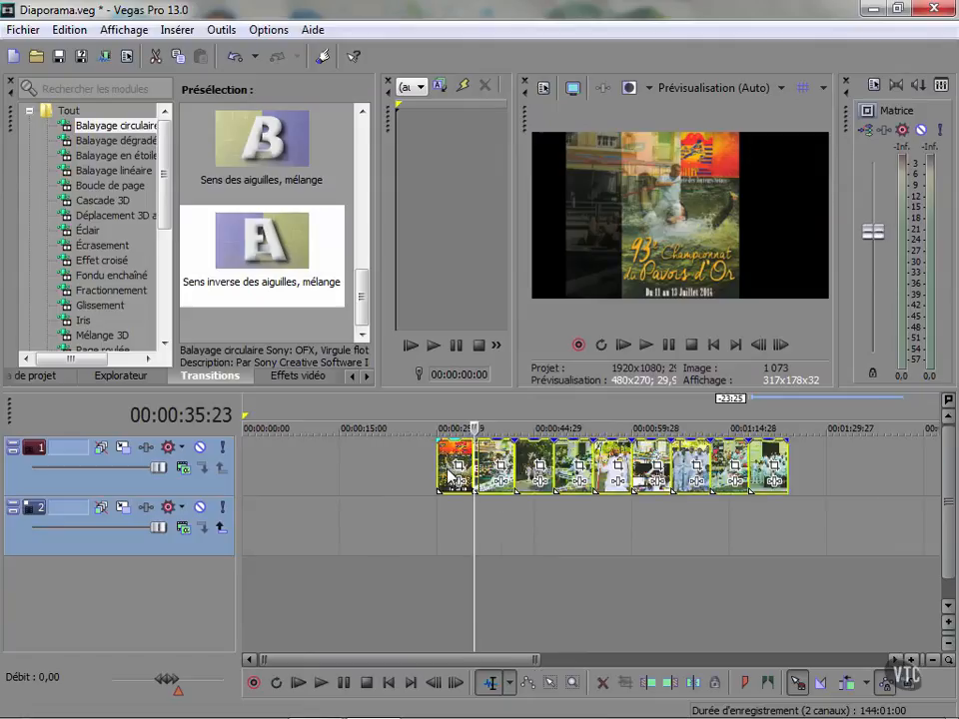
pyautogui.click(266, 258)
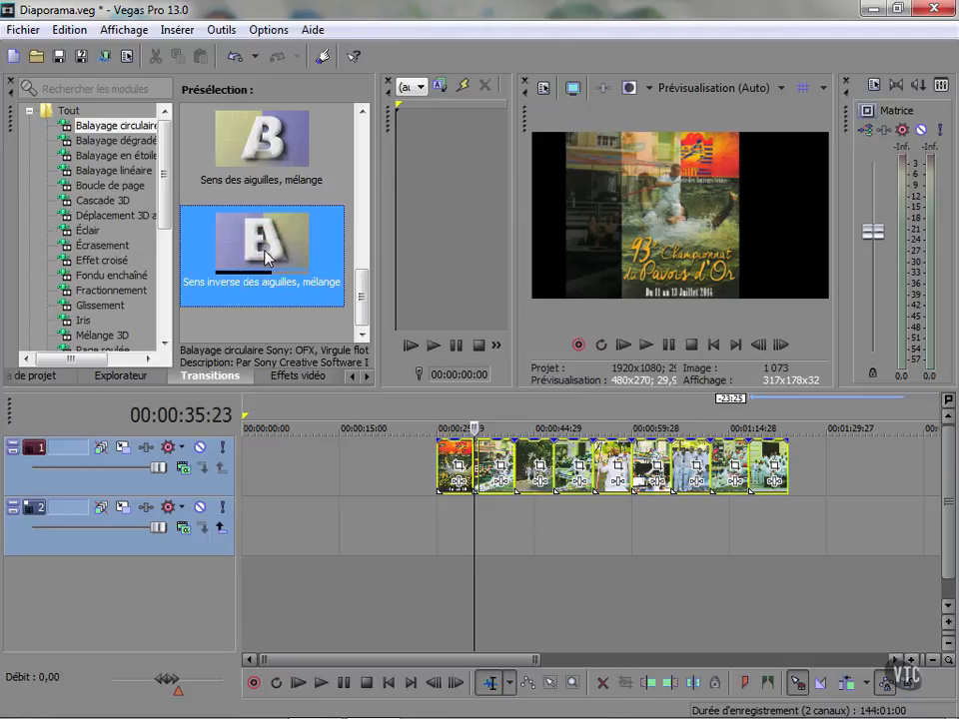
pyautogui.moveTo(266, 258); pyautogui.dragTo(558, 489)
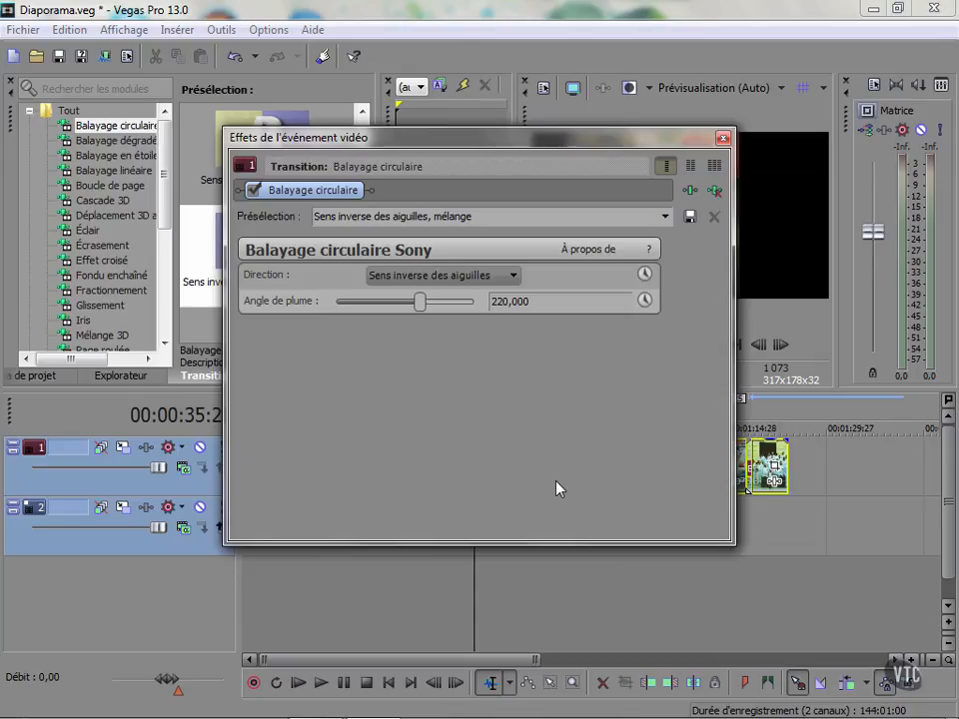
pyautogui.click(724, 138)
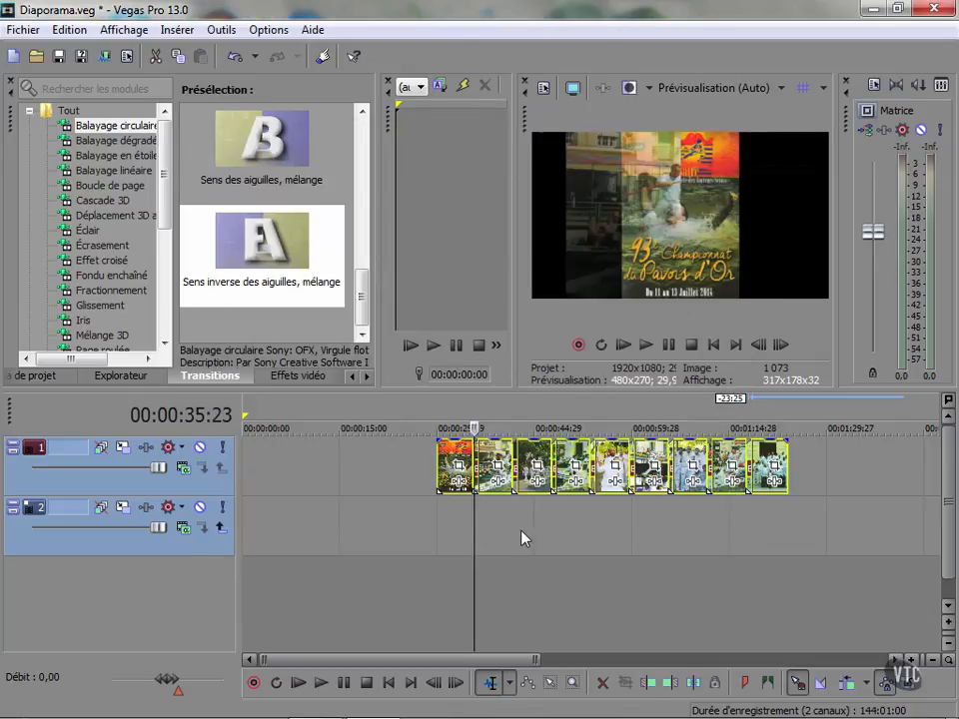
# - Examine the transitions at each junction along the whole slideshow timeline
pyautogui.scroll(8, 513, 529)
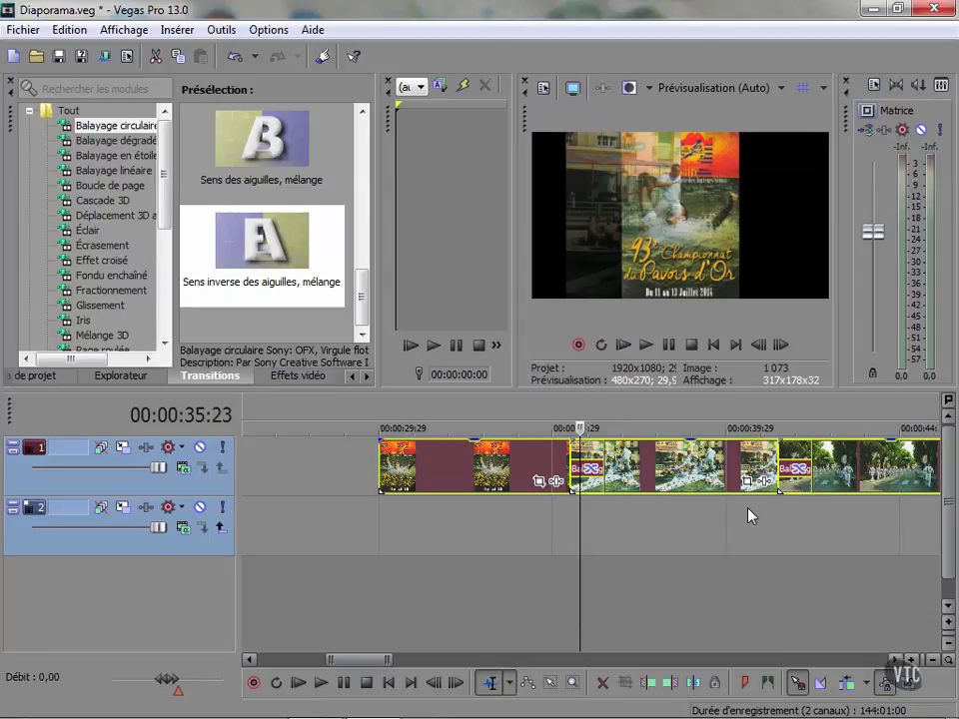
pyautogui.hscroll(6, 752, 515)
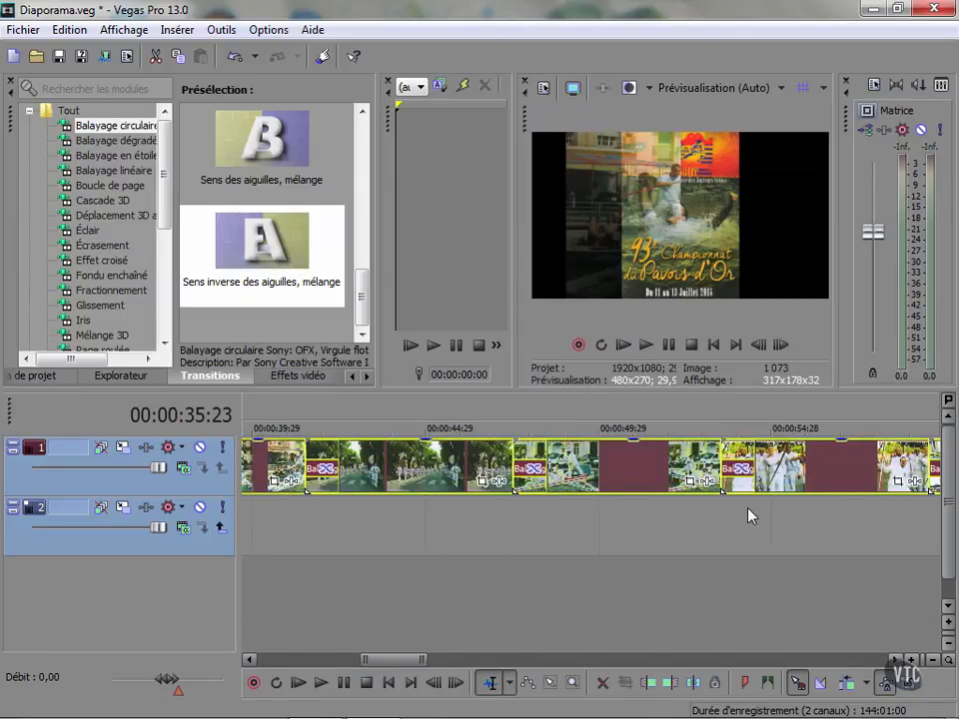
pyautogui.hscroll(12, 751, 515)
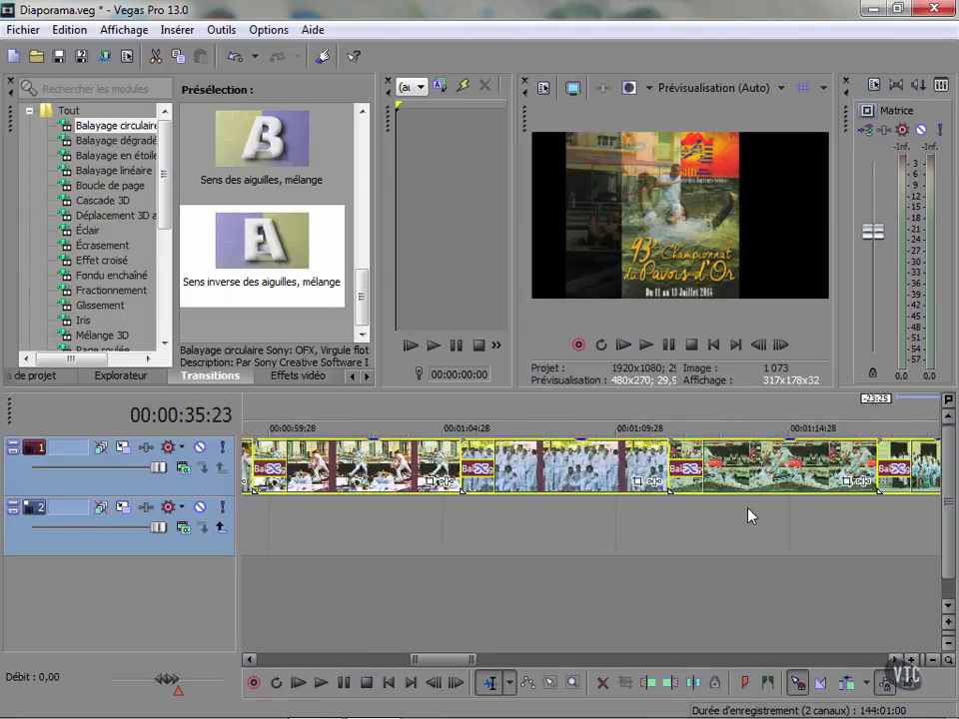
pyautogui.hscroll(5, 748, 508)
pyautogui.hscroll(-7, 748, 509)
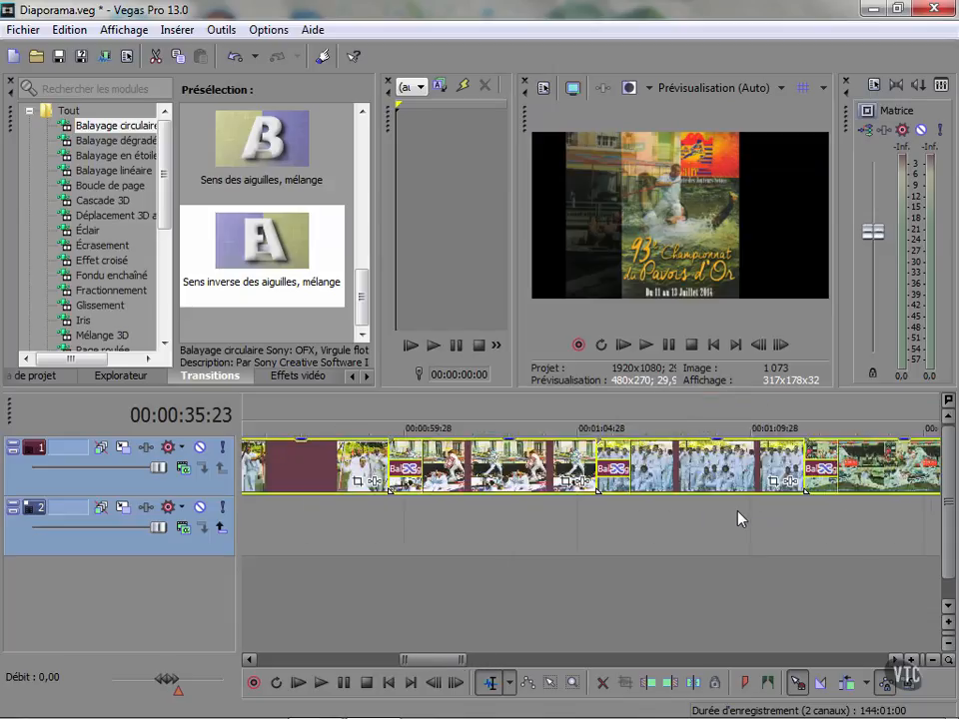
pyautogui.scroll(-8, 734, 518)
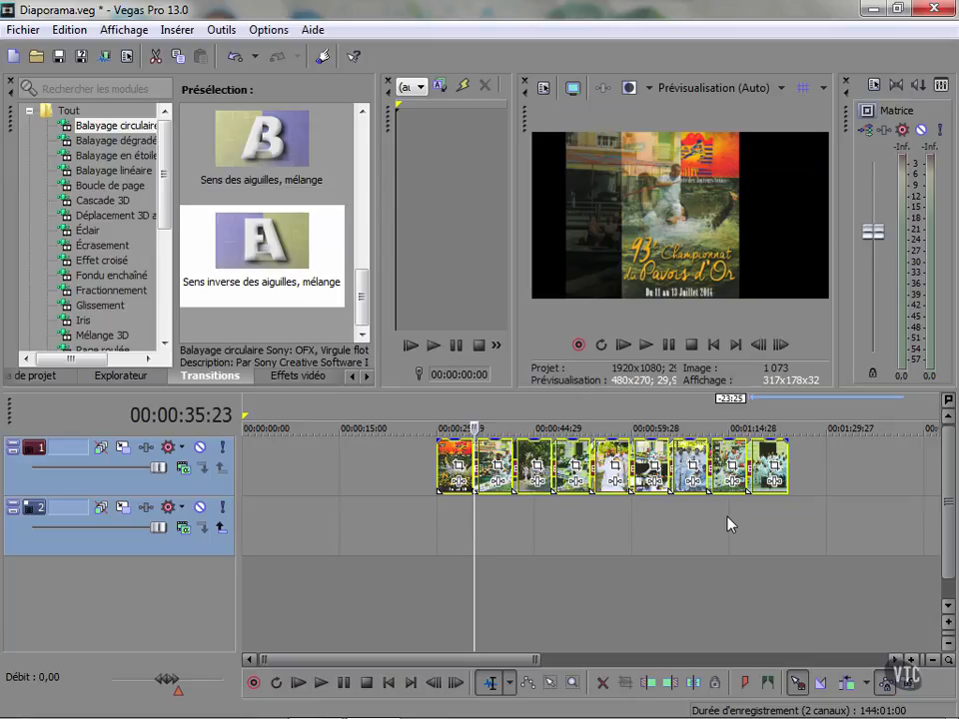
# - Remove the Balayage circulaire transition between the first and second photos, keeping the selection of the other photos
pyautogui.scroll(3, 490, 516)
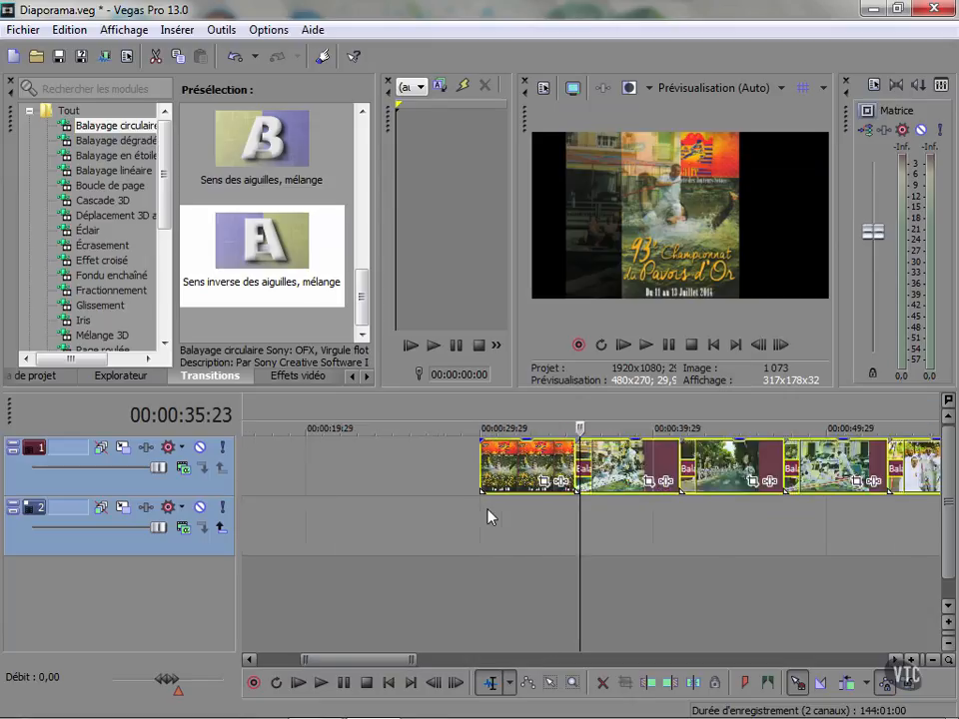
pyautogui.scroll(3, 500, 512)
pyautogui.click(616, 477)
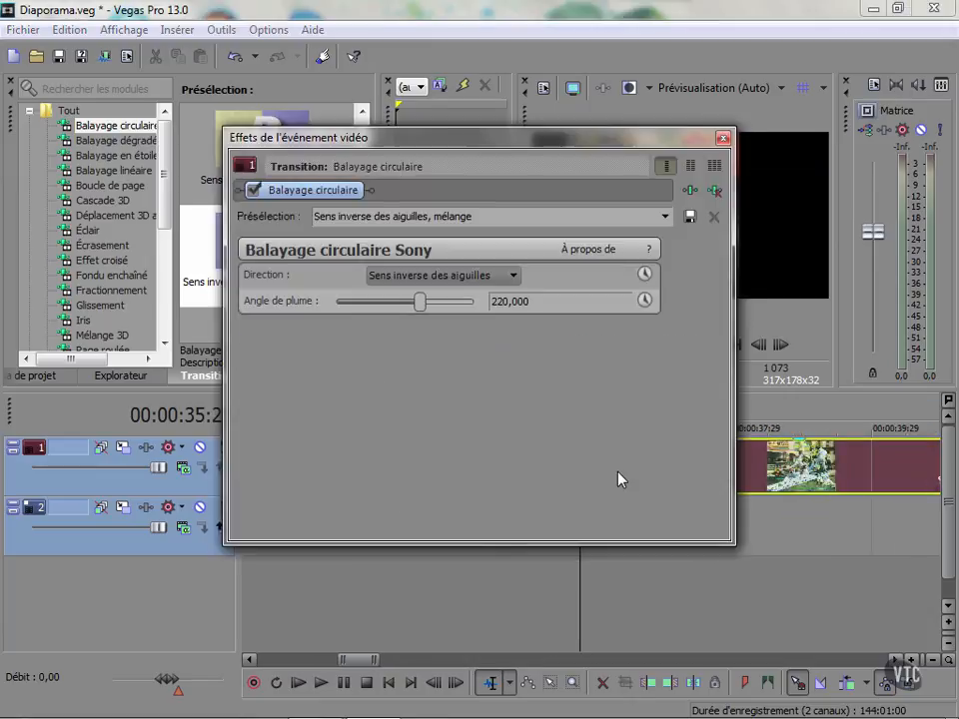
pyautogui.click(715, 191)
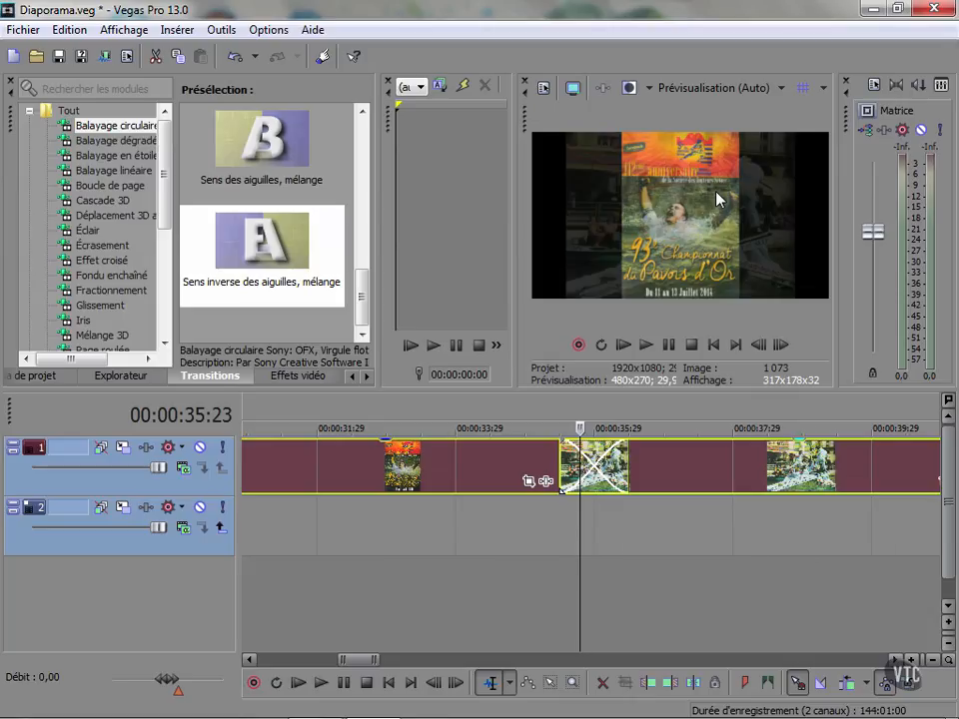
pyautogui.scroll(-5, 627, 546)
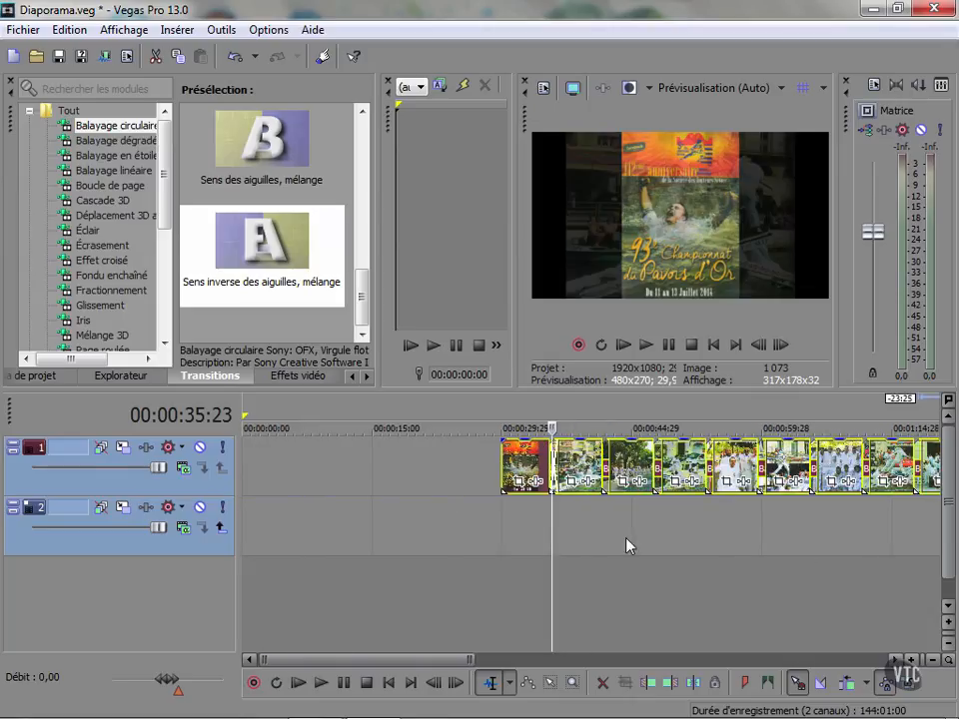
pyautogui.scroll(-1, 627, 546)
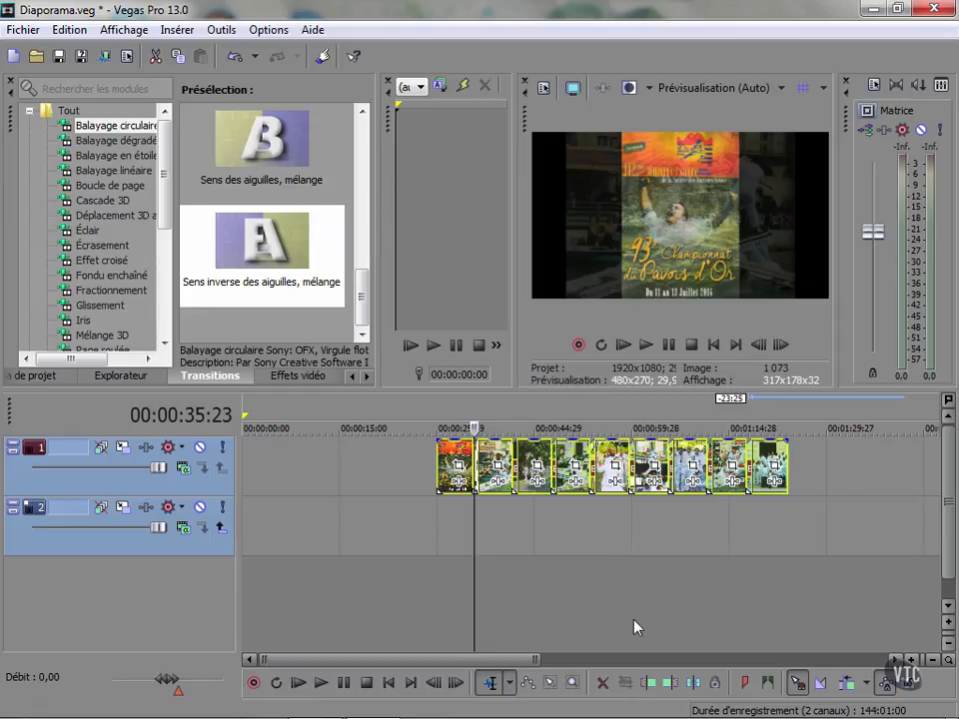
# - Check the cut-to-overlap conversion duration and alignment in the editing preferences
pyautogui.click(268, 29)
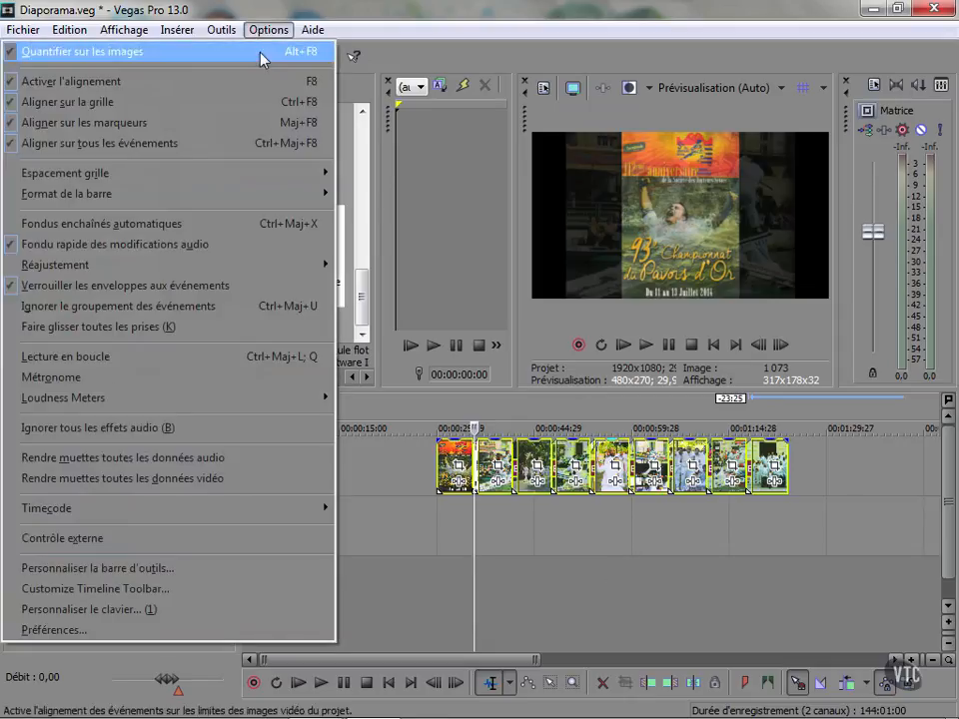
pyautogui.click(260, 630)
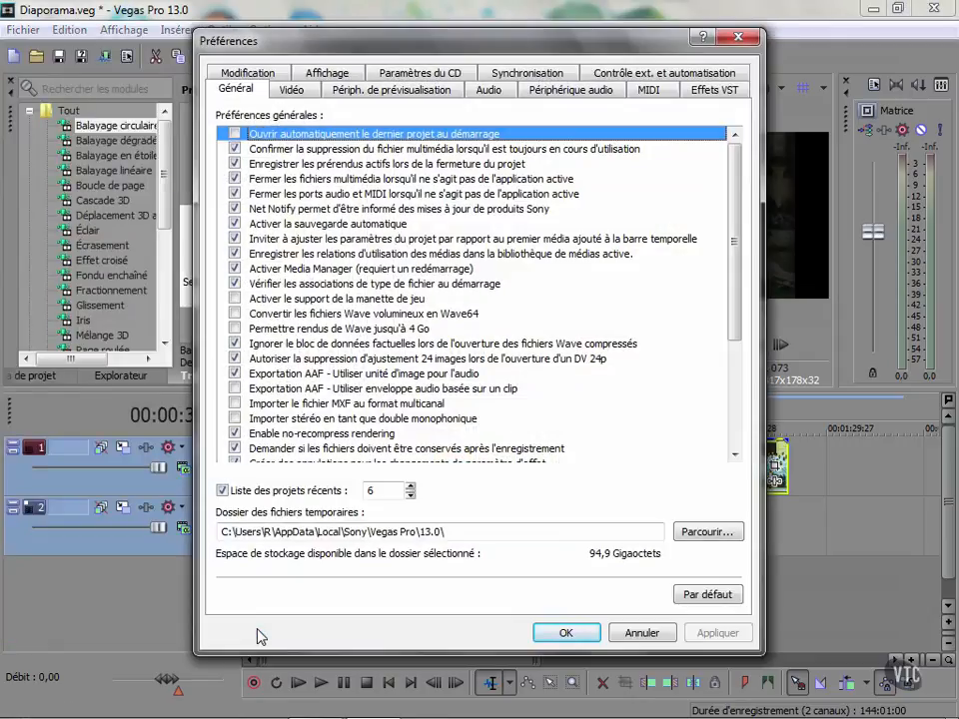
pyautogui.click(245, 73)
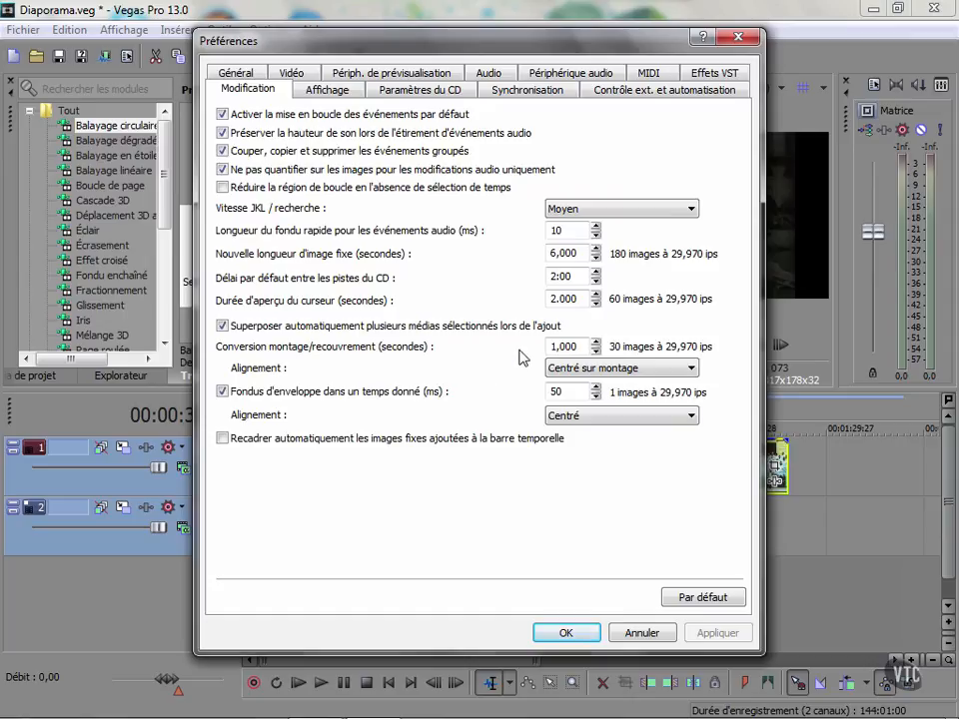
pyautogui.click(576, 637)
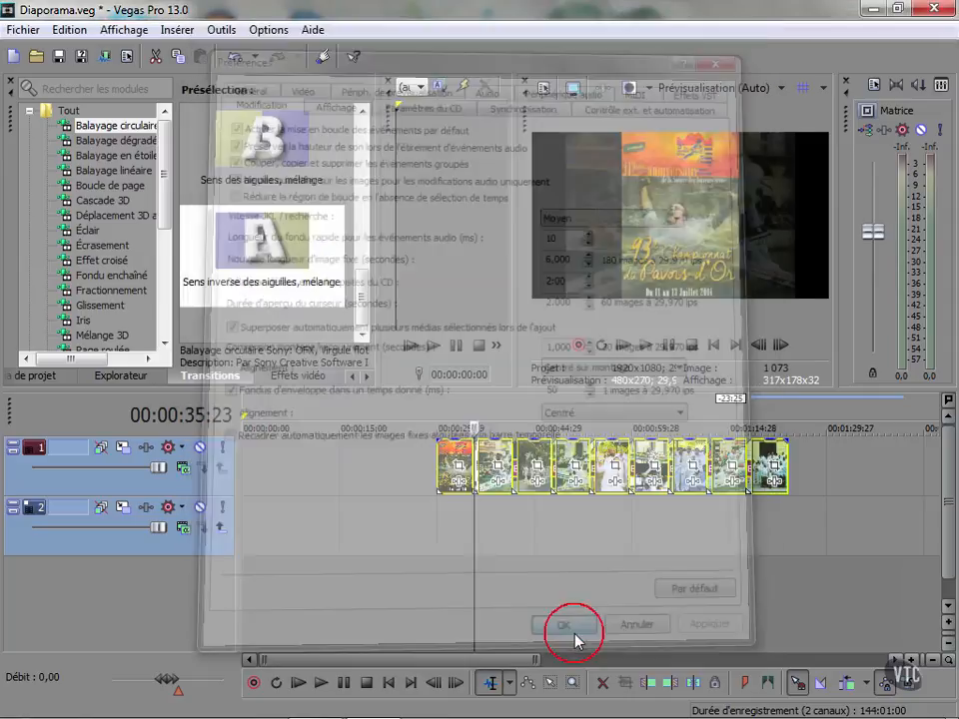